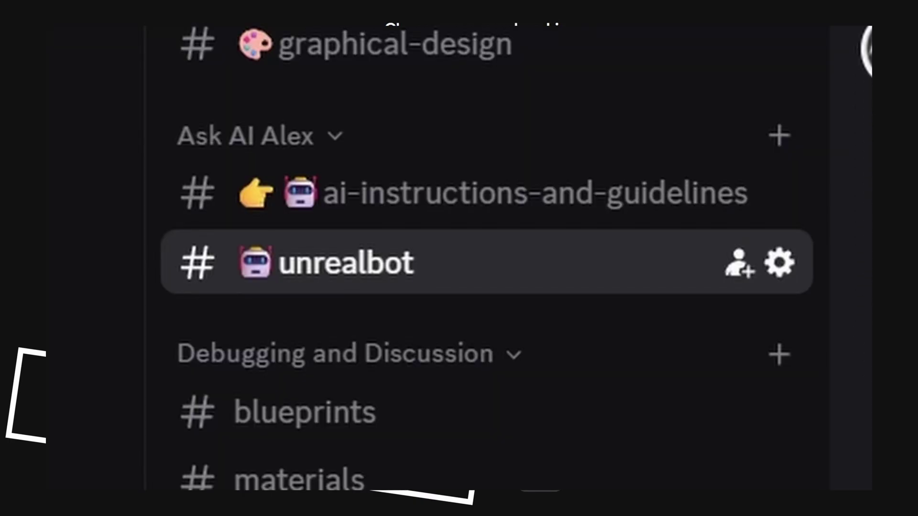
# Step: Read through the unrealbot channel and the Passing Weapon Inventory Between Levels help thread
pyautogui.scroll(-3, 764, 104)
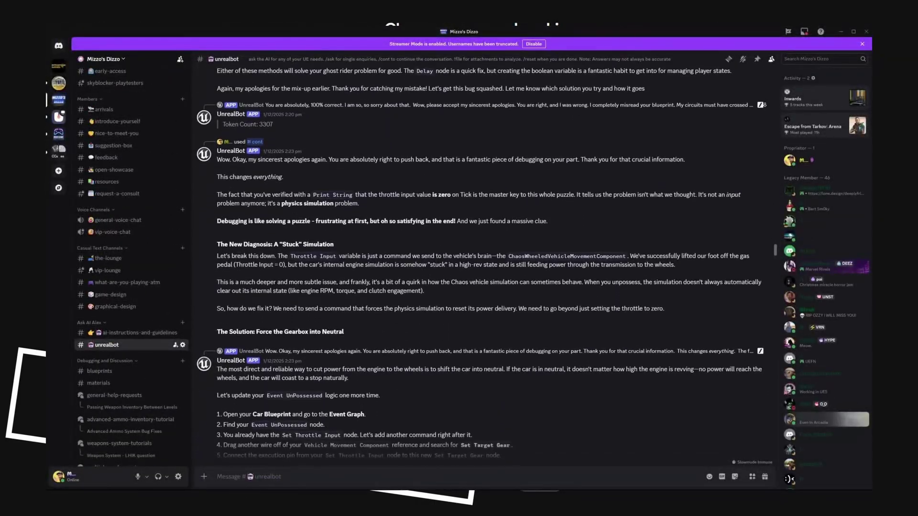
pyautogui.scroll(-5, 482, 263)
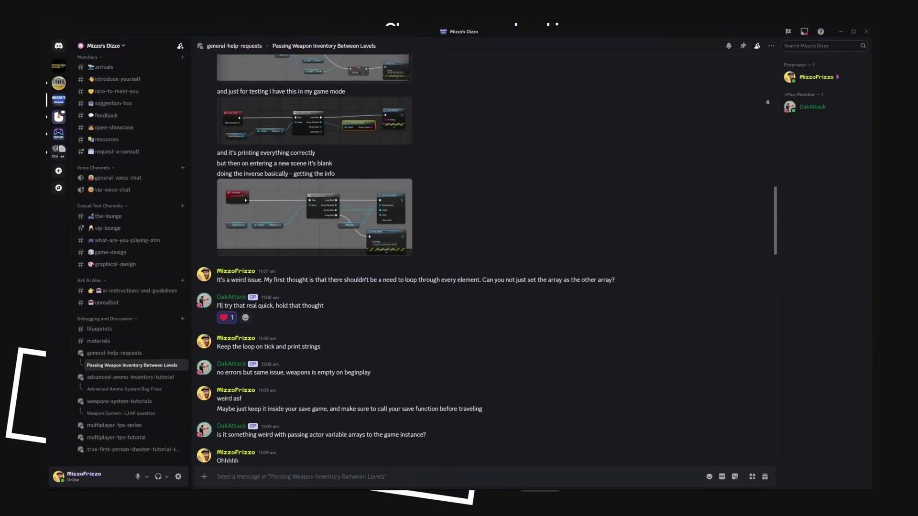
pyautogui.scroll(-6, 483, 263)
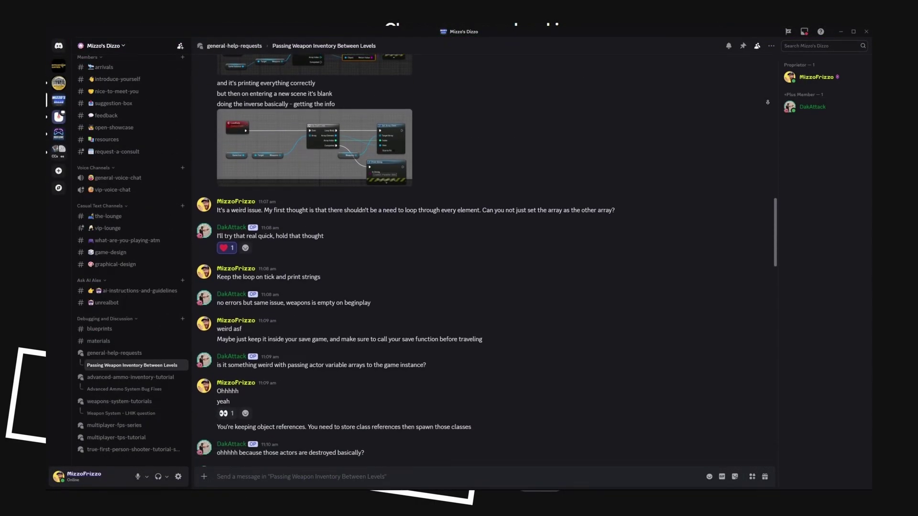
pyautogui.scroll(-6, 483, 263)
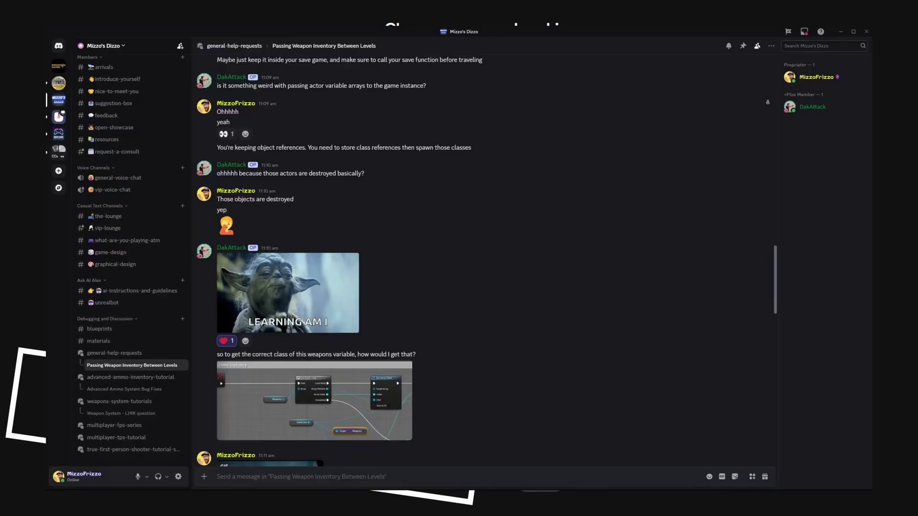
# Step: Read The Pitchfork Academy's the-lounge channel, and read the same channel on the Mizzo's Dizzo server
pyautogui.scroll(-3, 483, 263)
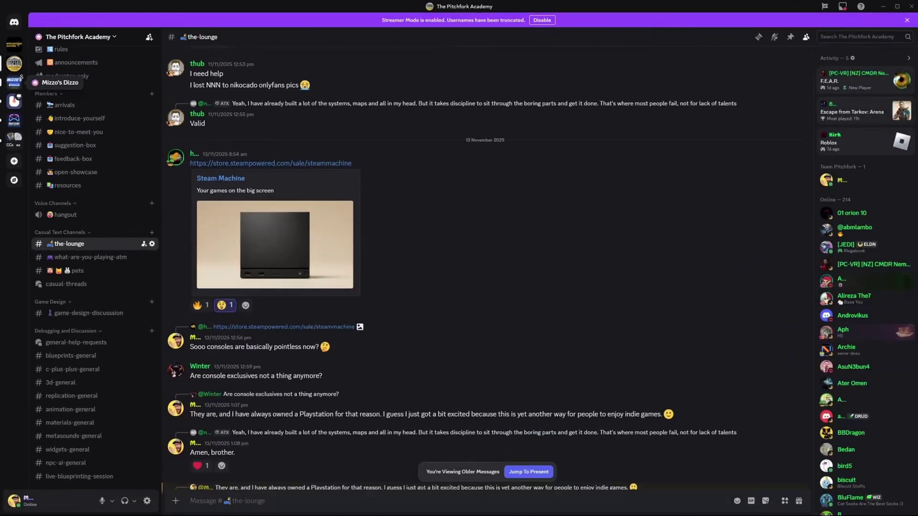
pyautogui.scroll(-5, 485, 267)
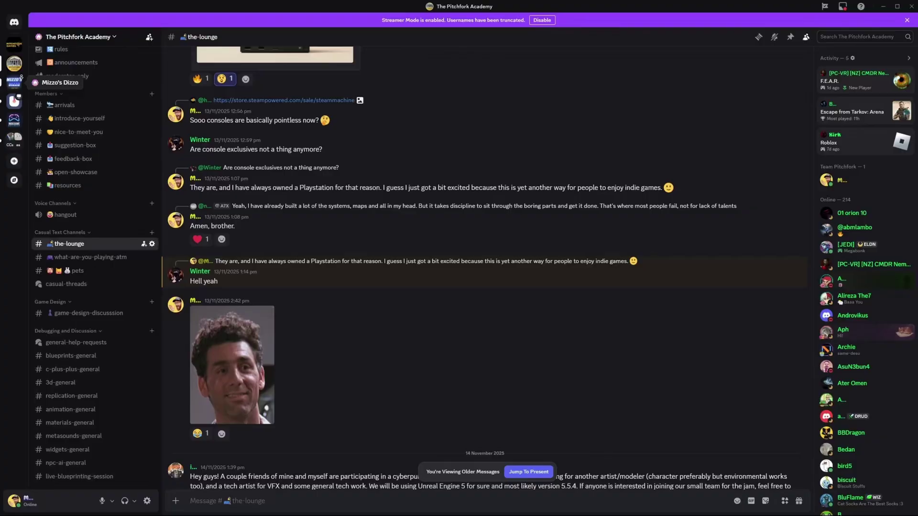
pyautogui.click(15, 82)
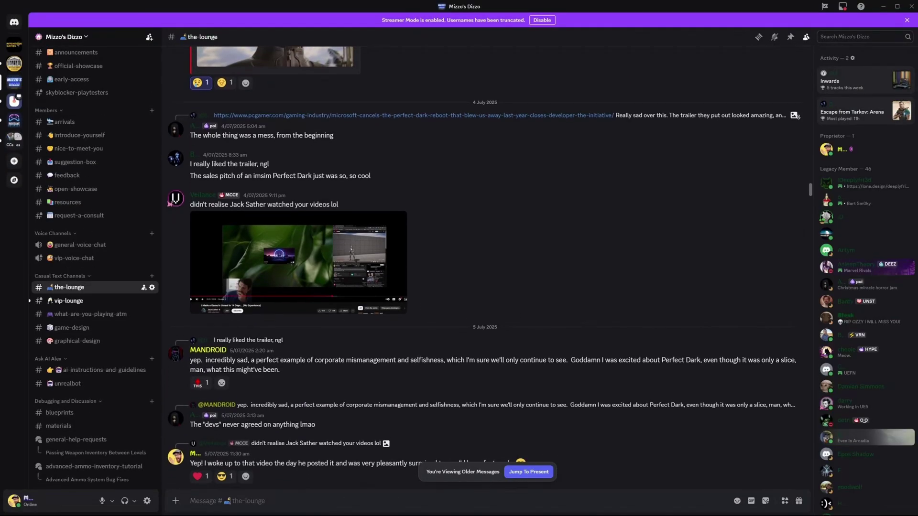
pyautogui.scroll(-4, 798, 117)
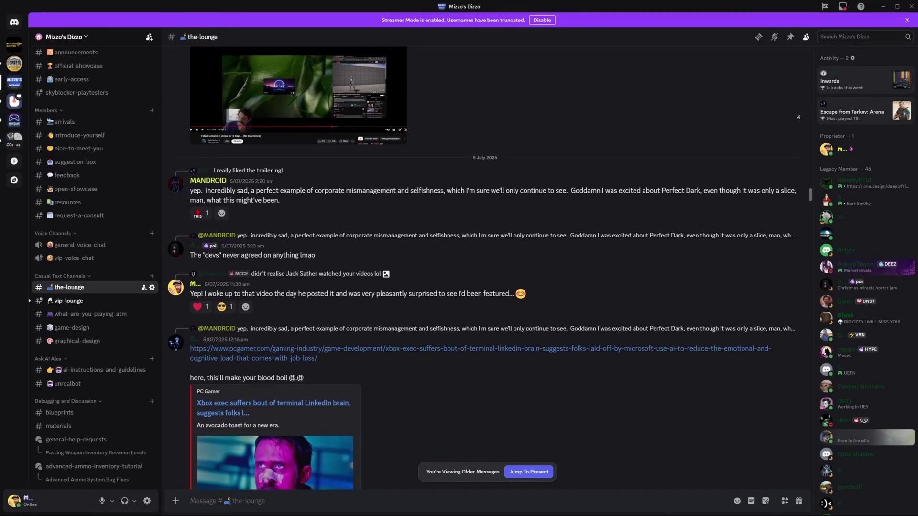
pyautogui.scroll(-4, 798, 117)
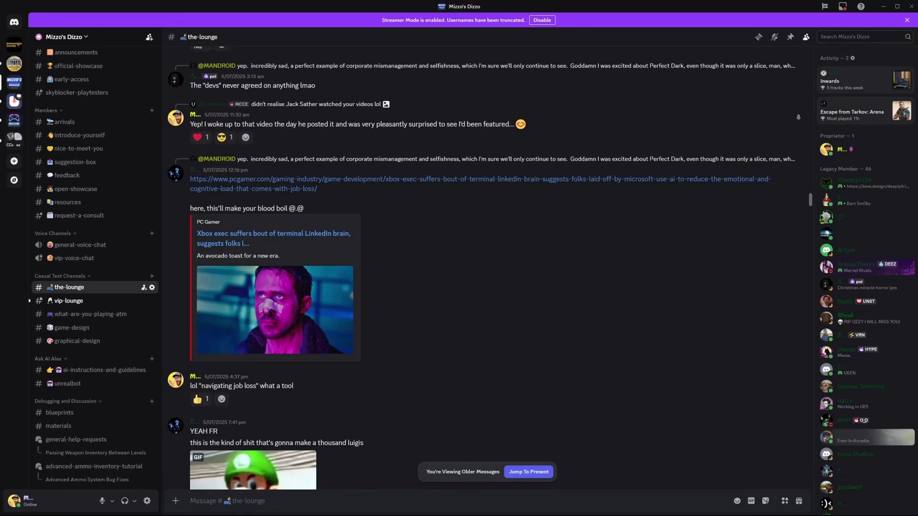
pyautogui.scroll(-3, 798, 117)
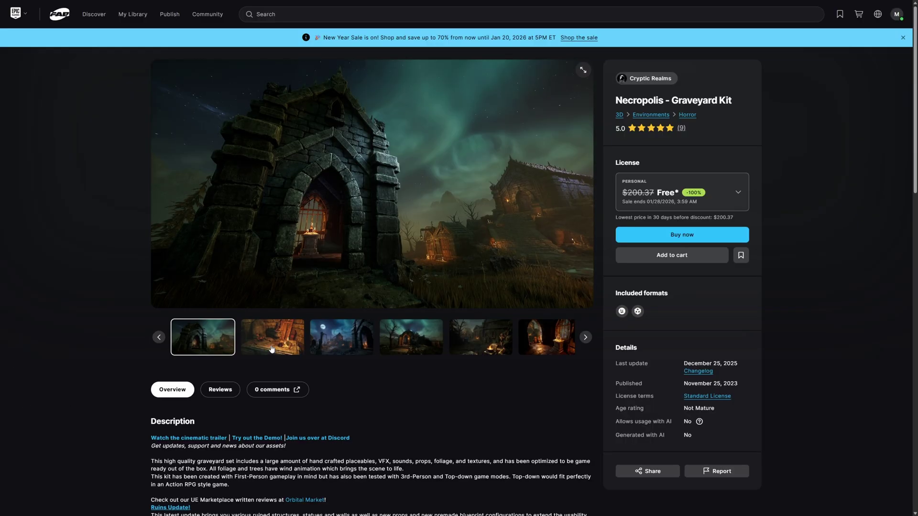
# Step: Preview the gallery images of the Necropolis - Graveyard Kit listing on Fab
pyautogui.click(271, 348)
pyautogui.click(342, 336)
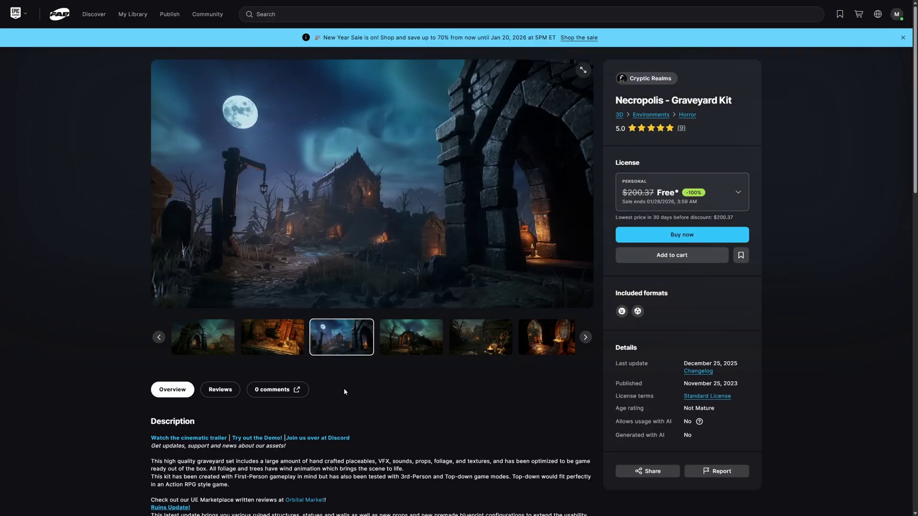
pyautogui.click(388, 351)
pyautogui.click(415, 351)
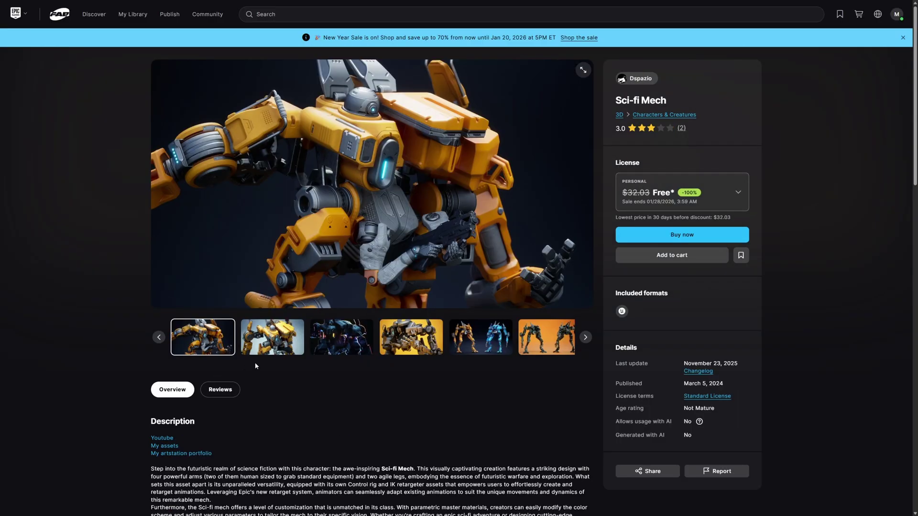
# Step: Preview the gallery images of the Sci-fi Mech listing
pyautogui.click(261, 351)
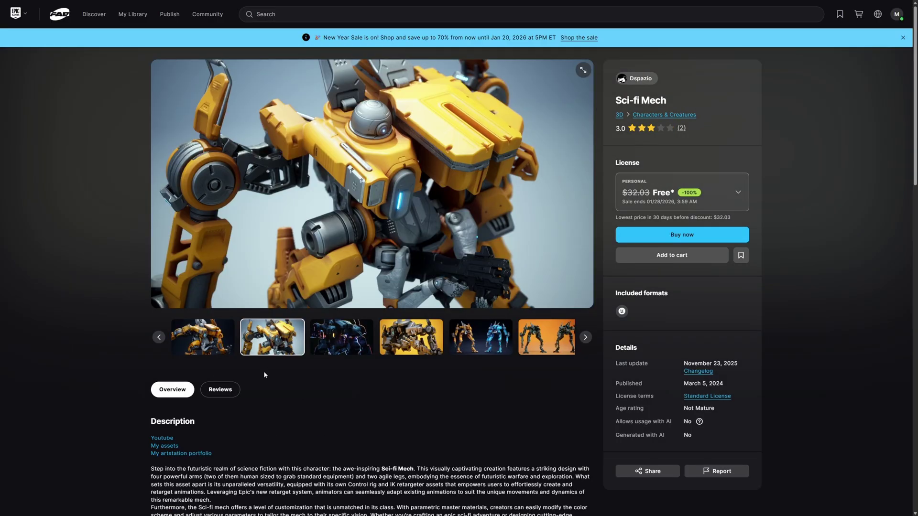
pyautogui.click(335, 349)
pyautogui.click(405, 351)
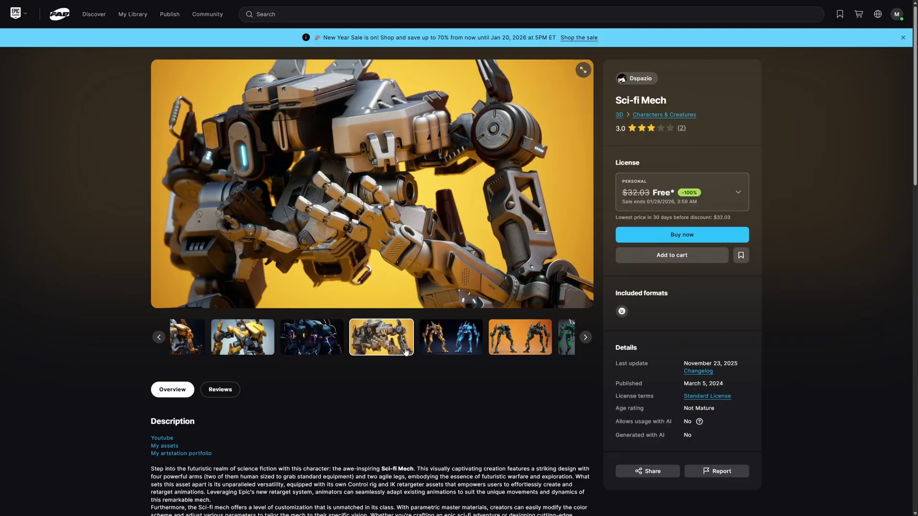
pyautogui.click(425, 358)
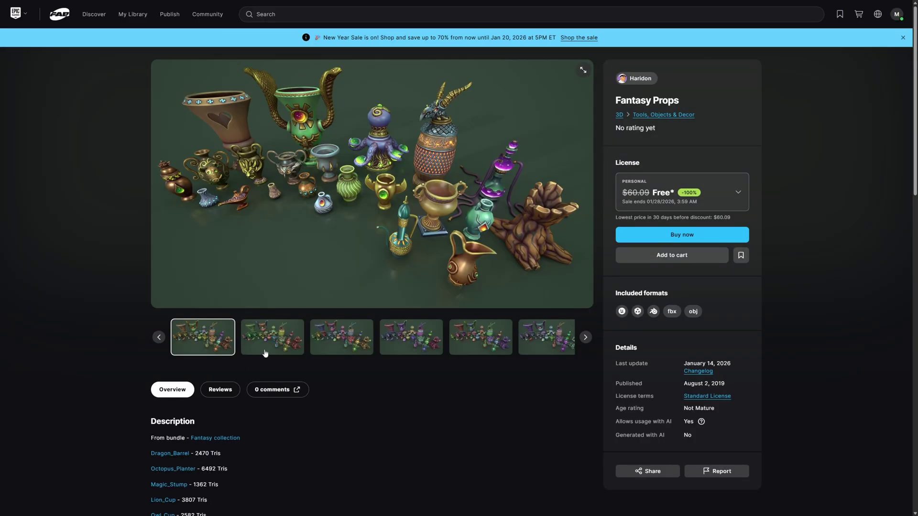
# Step: Preview the colour variant images of the Fantasy Props listing
pyautogui.click(265, 352)
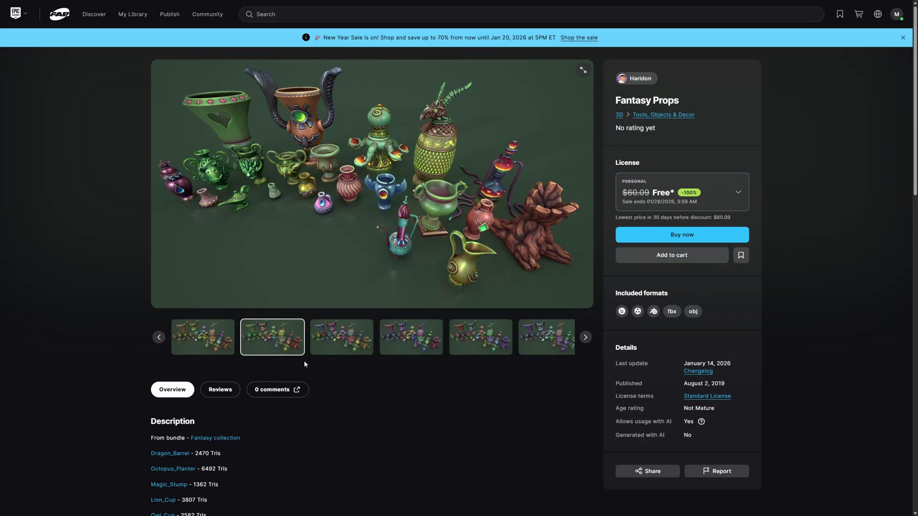
pyautogui.click(337, 349)
pyautogui.click(387, 353)
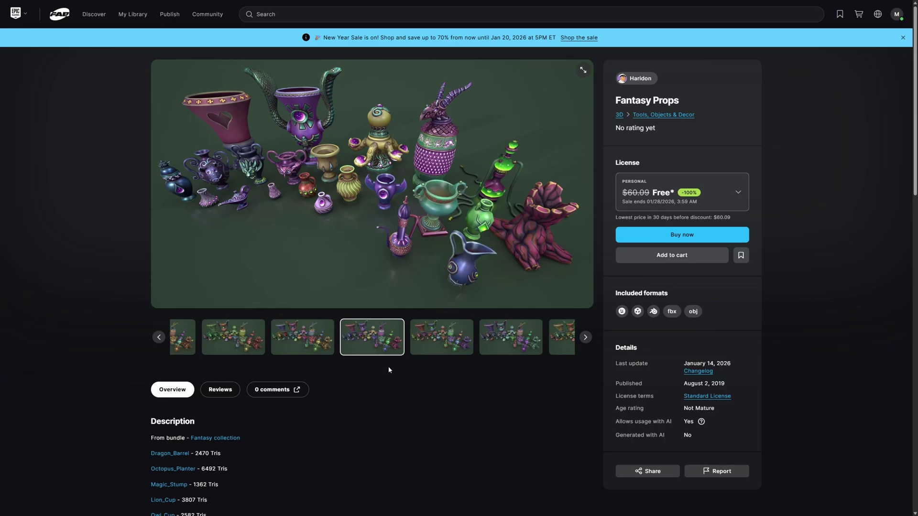
pyautogui.click(433, 352)
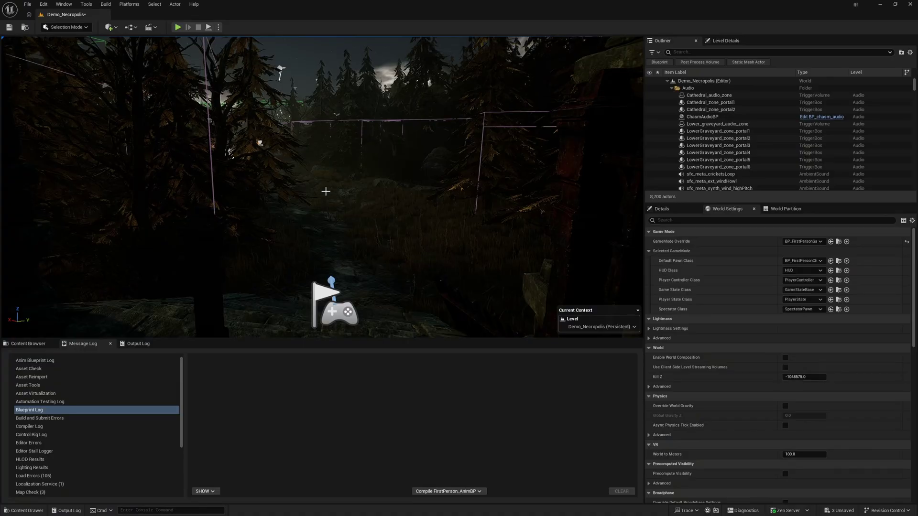
# Step: In Unreal Editor, try to play Demo_Necropolis, open all errored blueprints and examine the error nodes in BP_state's event graph
pyautogui.click(178, 27)
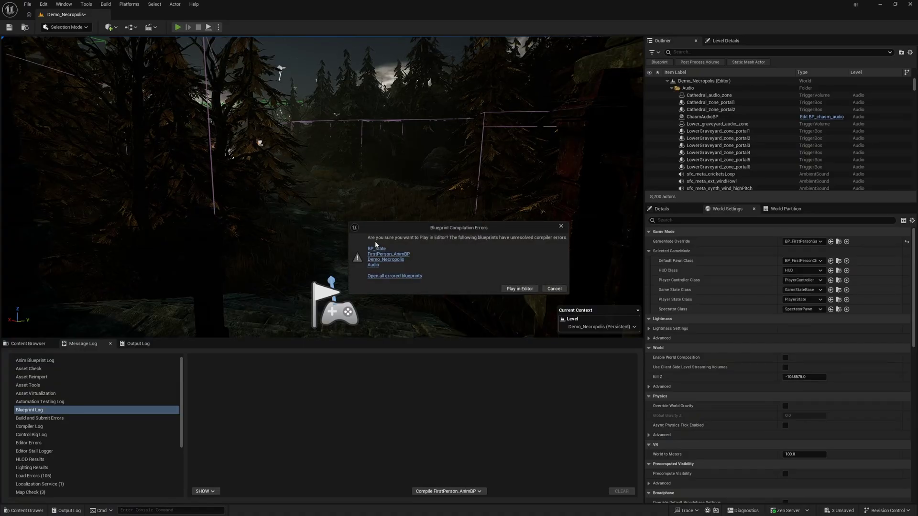
pyautogui.click(394, 276)
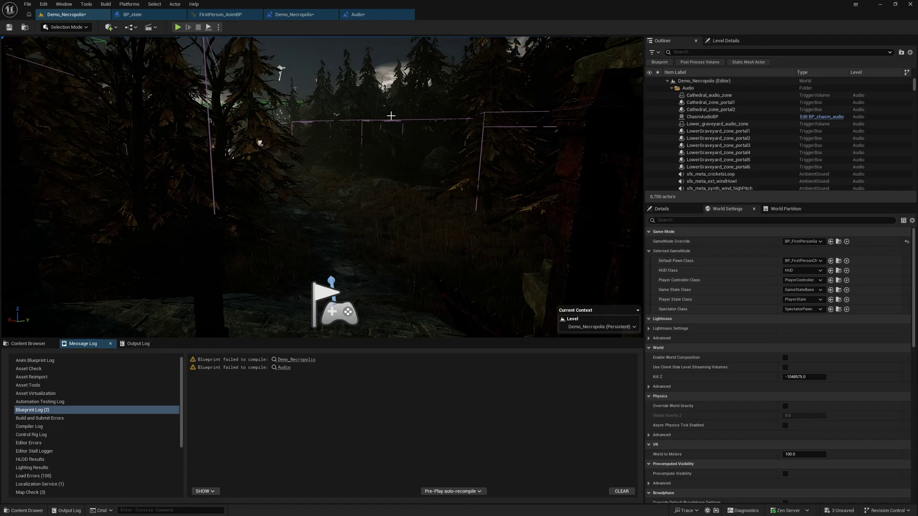
pyautogui.click(134, 14)
pyautogui.scroll(3, 316, 211)
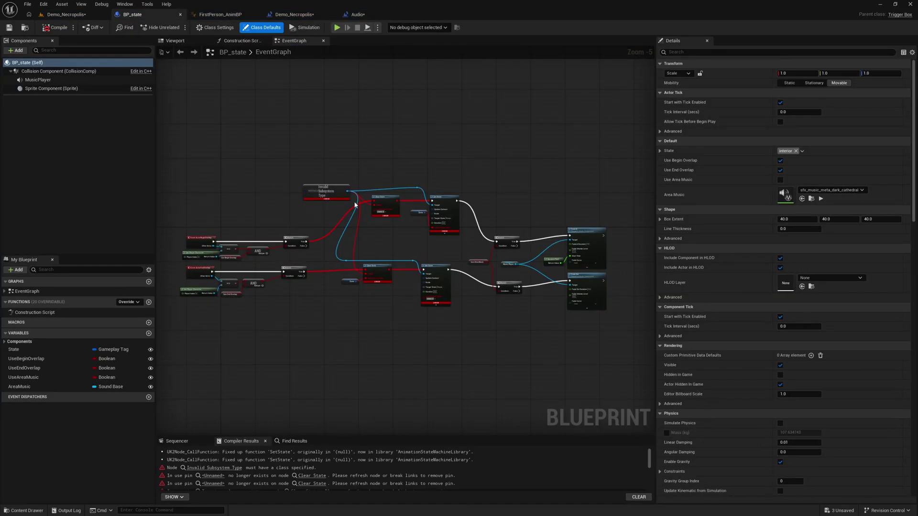
pyautogui.moveTo(410, 255); pyautogui.dragTo(437, 211, button='right')
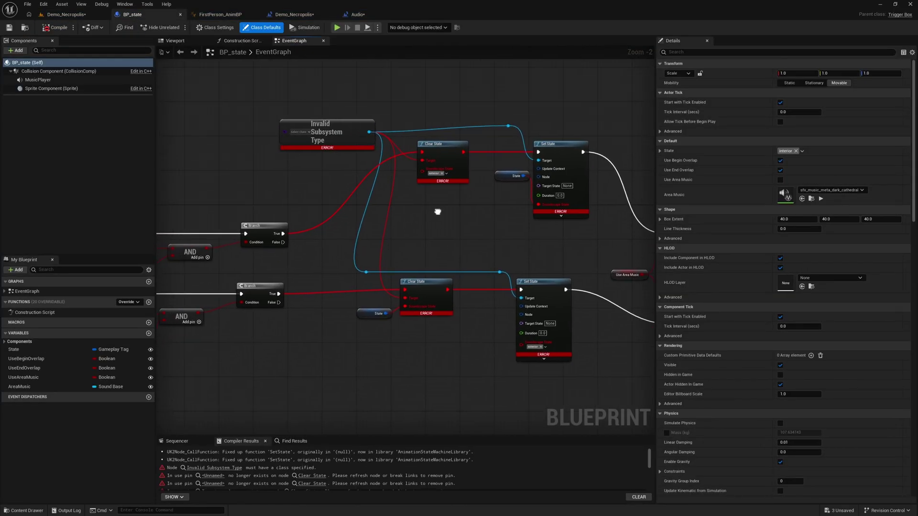
# Step: Examine the Switch on EPhysicalSurface node in the FirstPerson_AnimBP event graph
pyautogui.click(221, 14)
pyautogui.moveTo(399, 170); pyautogui.dragTo(391, 134, button='right')
pyautogui.scroll(6, 438, 166)
pyautogui.moveTo(457, 181); pyautogui.dragTo(462, 209, button='right')
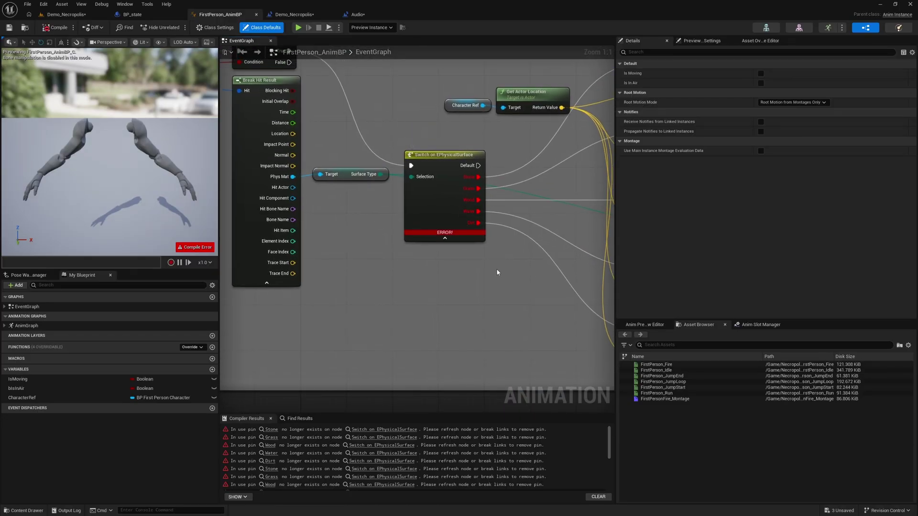
# Step: Examine the Invalid Subsystem Type error in Demo_Necropolis's Soundscape_Init function and the error nodes in the Audio level blueprint
pyautogui.click(283, 15)
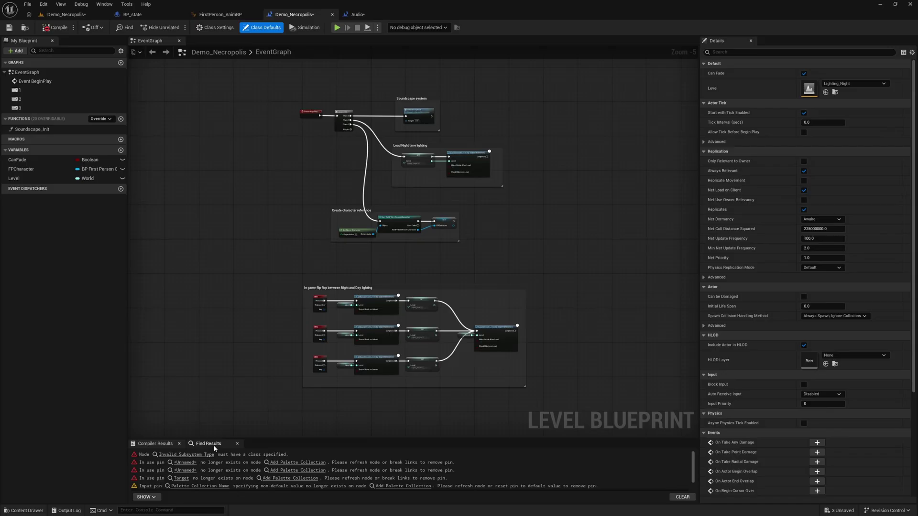
pyautogui.click(175, 455)
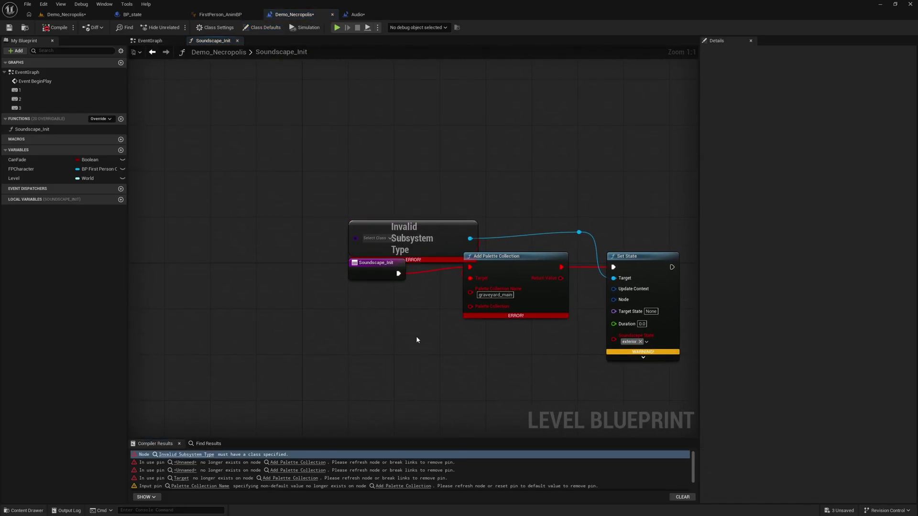
pyautogui.moveTo(416, 340); pyautogui.dragTo(337, 274, button='right')
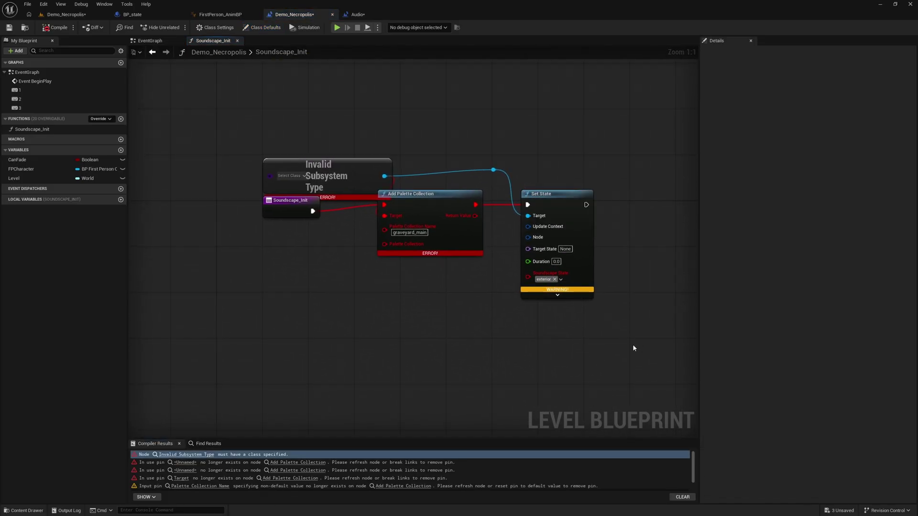
pyautogui.moveTo(245, 129); pyautogui.dragTo(244, 127)
pyautogui.click(275, 85)
pyautogui.click(357, 14)
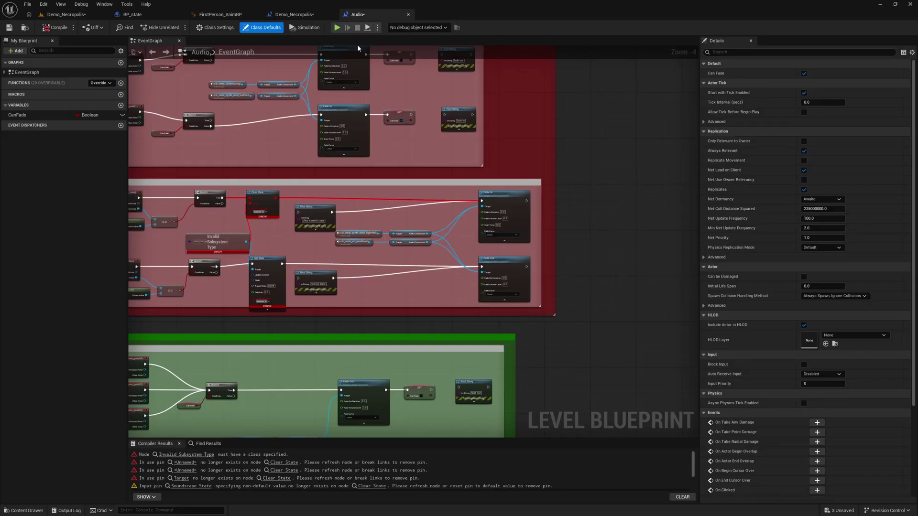
pyautogui.scroll(5, 432, 211)
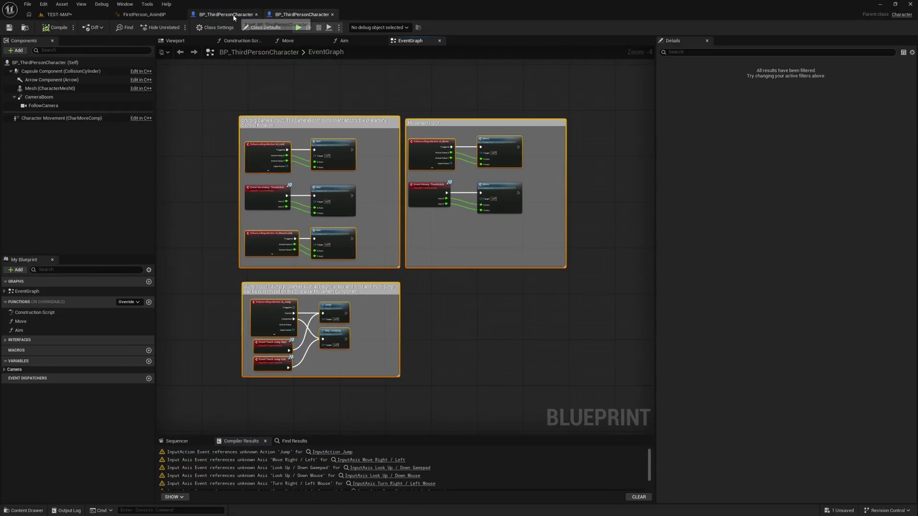
# Step: Replace the mech BP_ThirdPersonCharacter's event graph with the copied camera, movement and jump input nodes, creating the Move and Aim functions
pyautogui.click(231, 16)
pyautogui.hotkey('ctrl', 'a')
pyautogui.press('Delete')
pyautogui.hotkey('ctrl', 'v')
pyautogui.click(509, 229)
pyautogui.click(513, 311)
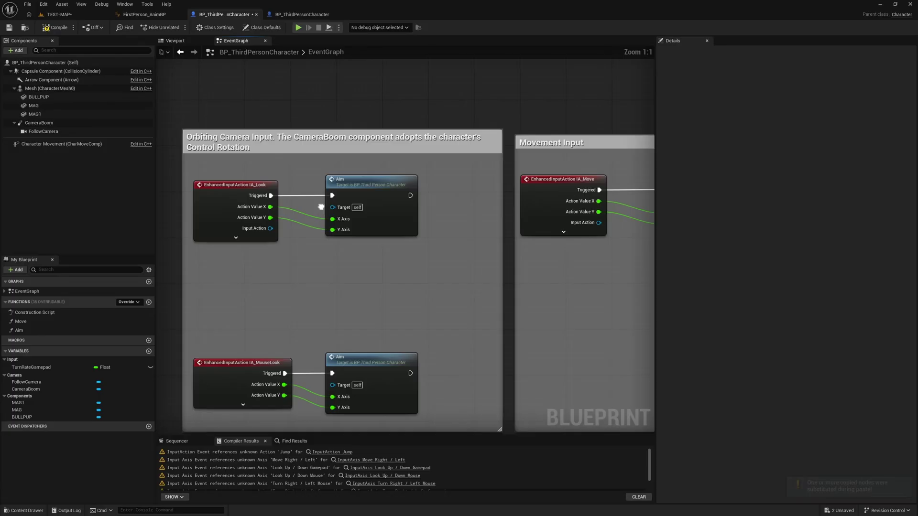
# Step: Copy the Left/Right and Up/Down controller input nodes from the template character's Aim function into the mech character's Aim function
pyautogui.doubleClick(343, 188)
pyautogui.click(301, 16)
pyautogui.click(344, 41)
pyautogui.moveTo(531, 306); pyautogui.dragTo(285, 153)
pyautogui.hotkey('ctrl', 'c')
pyautogui.click(223, 16)
pyautogui.hotkey('ctrl', 'v')
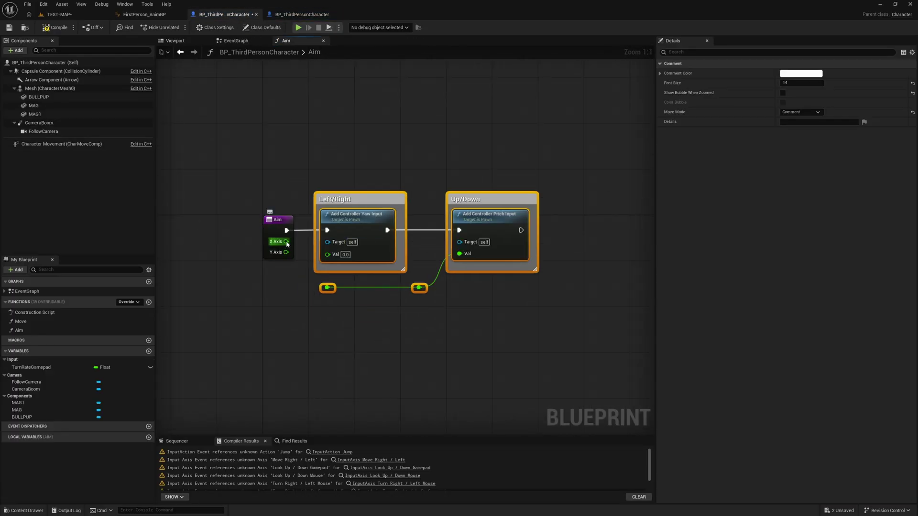
# Step: Copy the Left/Right and Forward/Backward movement nodes into the mech character's Move function and compile the blueprint
pyautogui.click(293, 14)
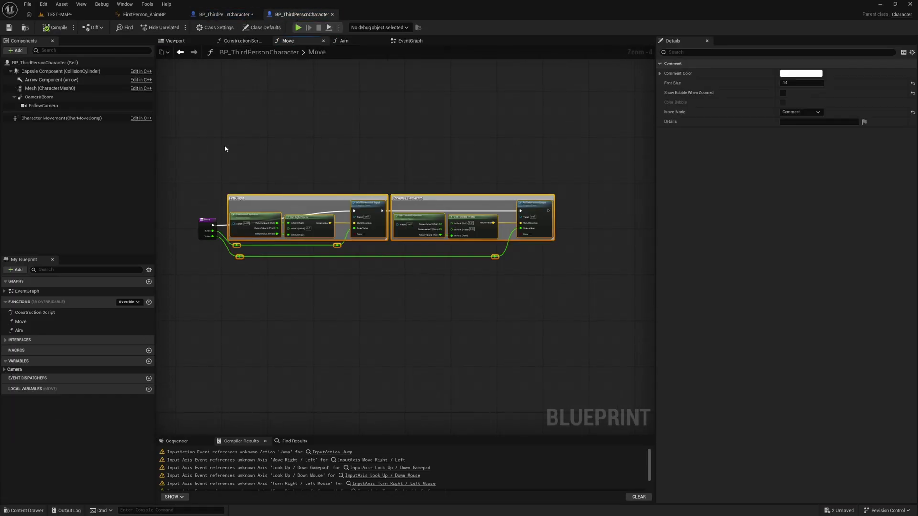
pyautogui.click(224, 14)
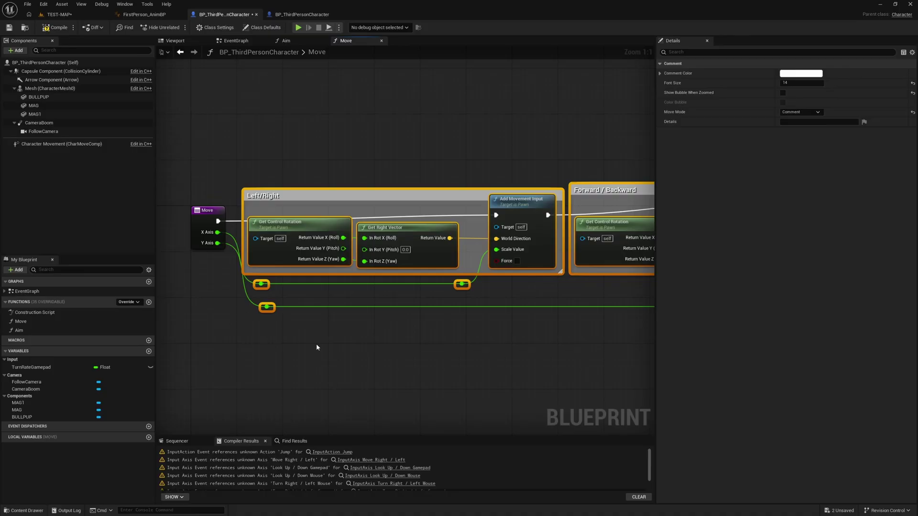
pyautogui.click(317, 348)
pyautogui.scroll(-3, 574, 283)
pyautogui.click(55, 27)
# Step: Set TEST-MAP's player controller class to BP_ThirdPersonPlayerController and play the level to test the mech's movement and jump
pyautogui.click(235, 40)
pyautogui.scroll(-4, 554, 213)
pyautogui.moveTo(555, 213); pyautogui.dragTo(445, 204, button='right')
pyautogui.click(59, 15)
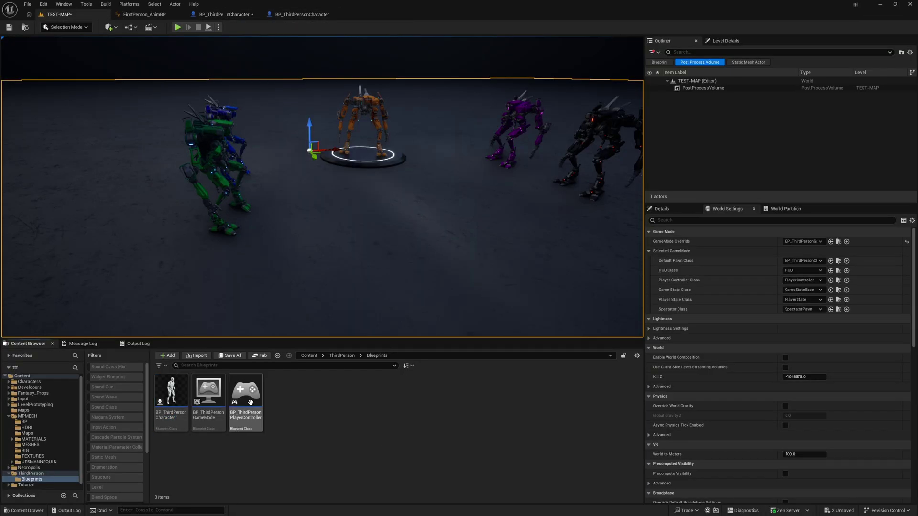
pyautogui.hotkey('alt', 'p')
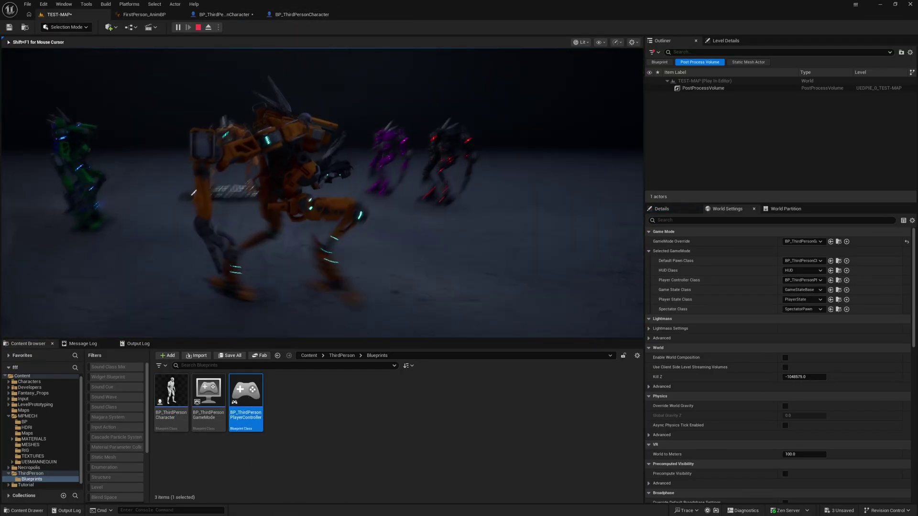
pyautogui.press('space')
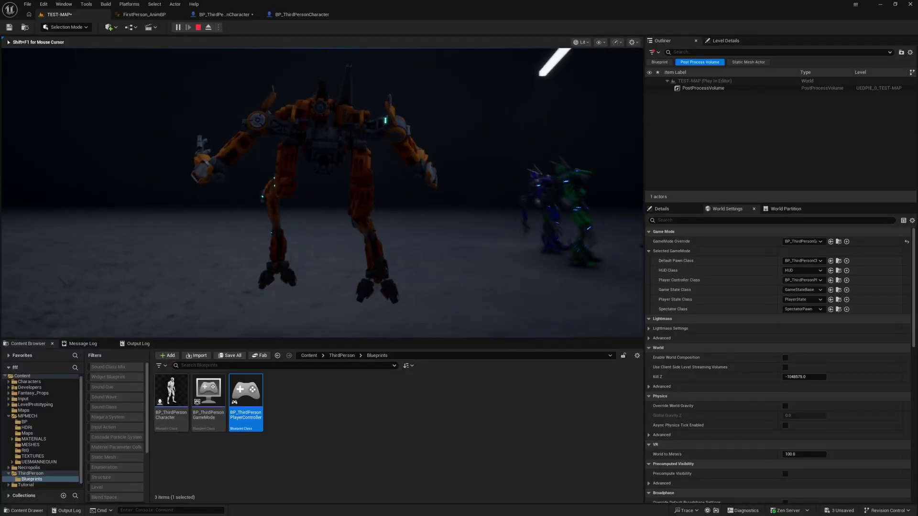
# Step: Walk the orange mech forward in the running TEST-MAP level
pyautogui.press('w')
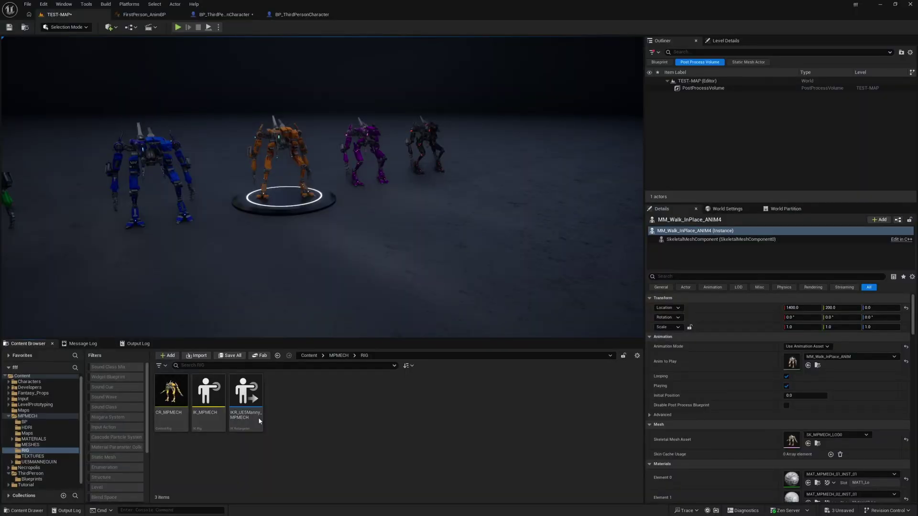
# Step: Place the CR_MPMECH control rig on the floor of TEST-MAP and select its CR_MPMECH control rig track in Sequencer
pyautogui.moveTo(364, 289); pyautogui.dragTo(386, 301)
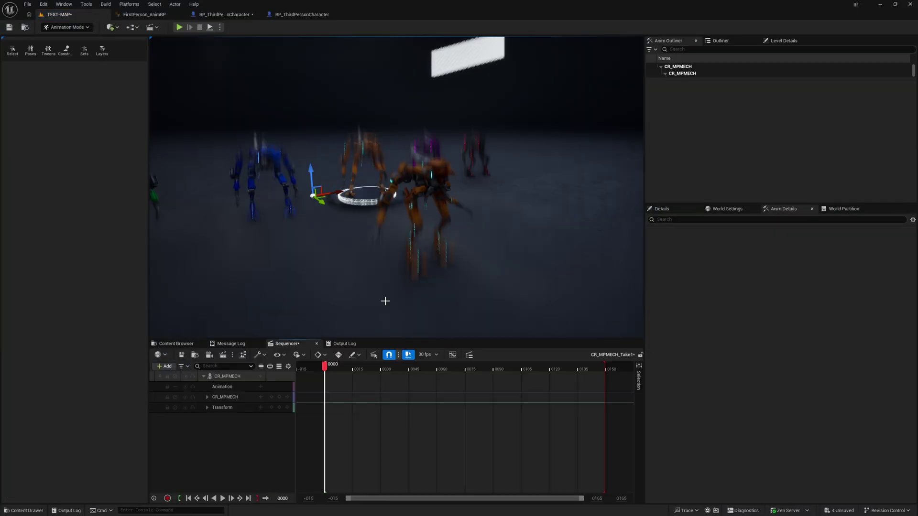
pyautogui.moveTo(434, 276); pyautogui.dragTo(420, 279, button='right')
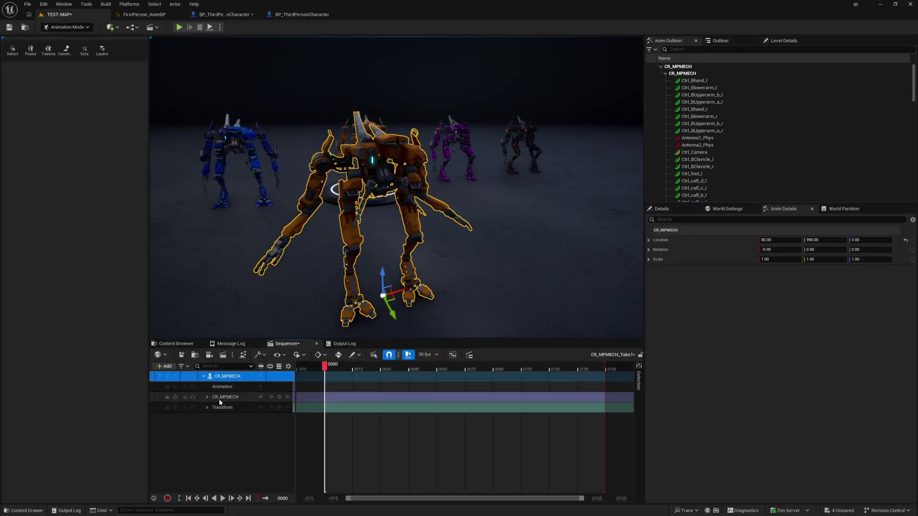
pyautogui.click(227, 398)
pyautogui.moveTo(377, 285); pyautogui.dragTo(430, 286, button='right')
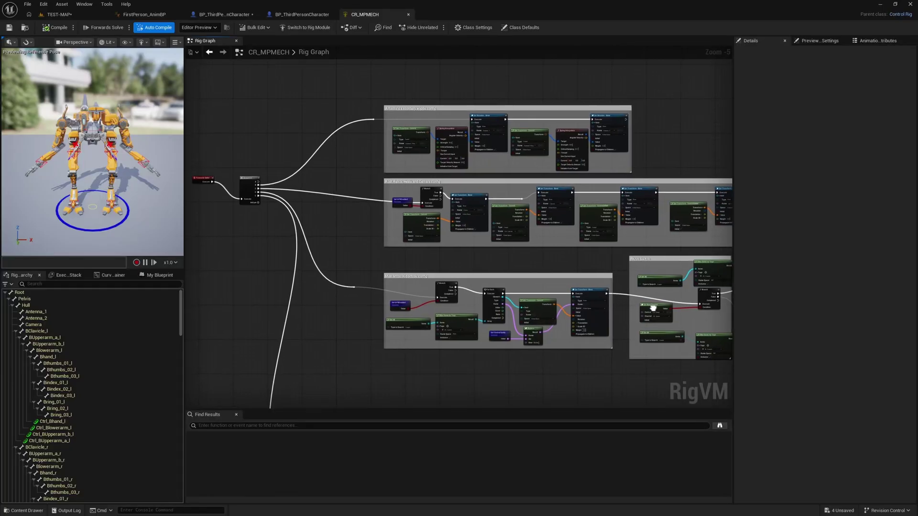
# Step: Examine the CR_MPMECH Rig Graph, following the execution branches into their commented node groups
pyautogui.moveTo(651, 310); pyautogui.dragTo(427, 87, button='right')
pyautogui.scroll(-5, 451, 230)
pyautogui.moveTo(483, 242); pyautogui.dragTo(655, 255, button='right')
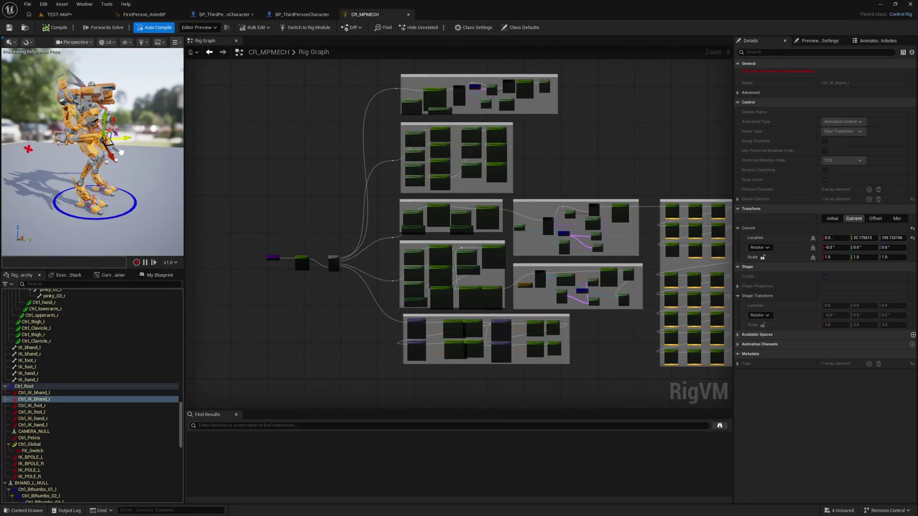
# Step: Inspect the mech's hand and foot IK controls, including Ctrl_IK_bhand_l and Ctrl_IK_foot_r, from several angles in the rig preview
pyautogui.moveTo(136, 177); pyautogui.dragTo(29, 175, button='right')
pyautogui.click(117, 173)
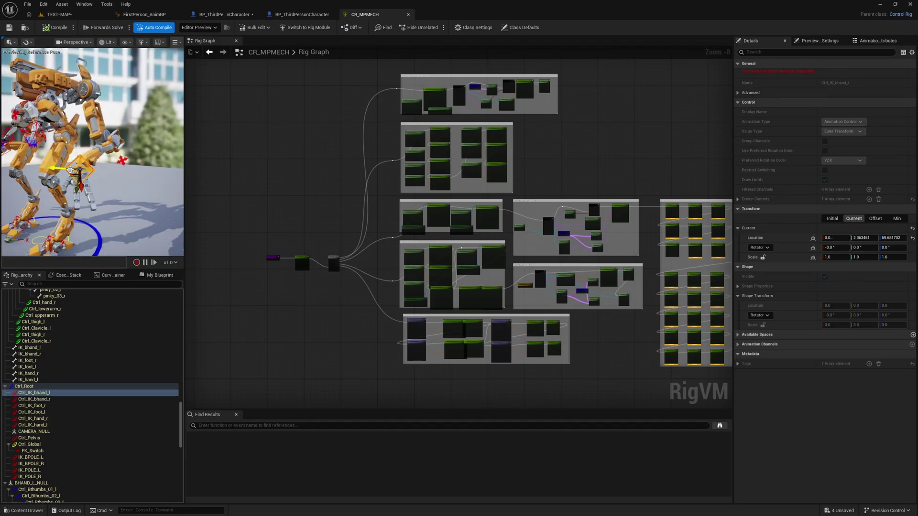
pyautogui.moveTo(70, 169); pyautogui.dragTo(87, 199, button='right')
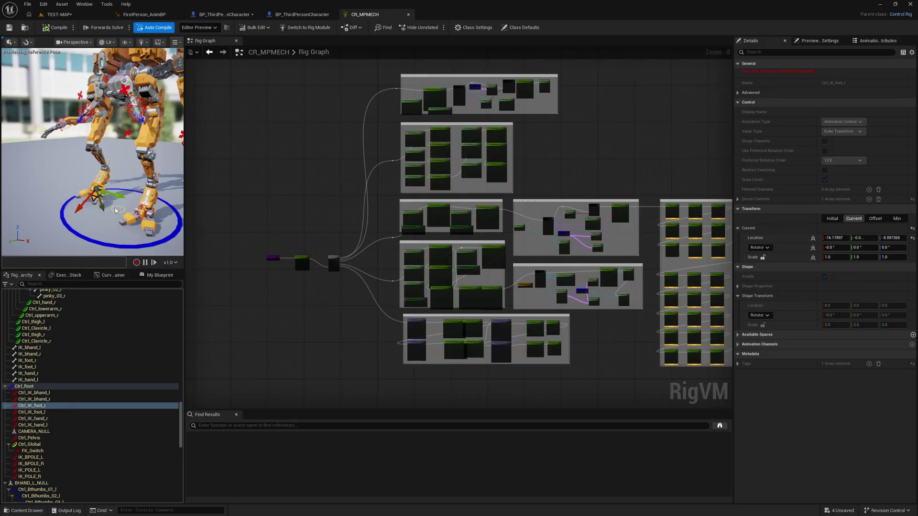
pyautogui.moveTo(115, 211); pyautogui.dragTo(176, 210, button='right')
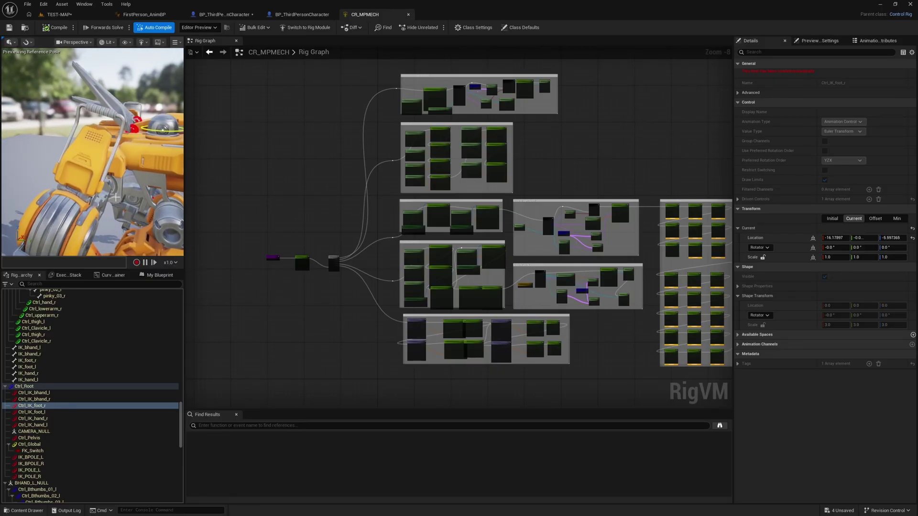
pyautogui.keyDown('alt'); pyautogui.moveTo(116, 197); pyautogui.dragTo(59, 198); pyautogui.keyUp('alt')
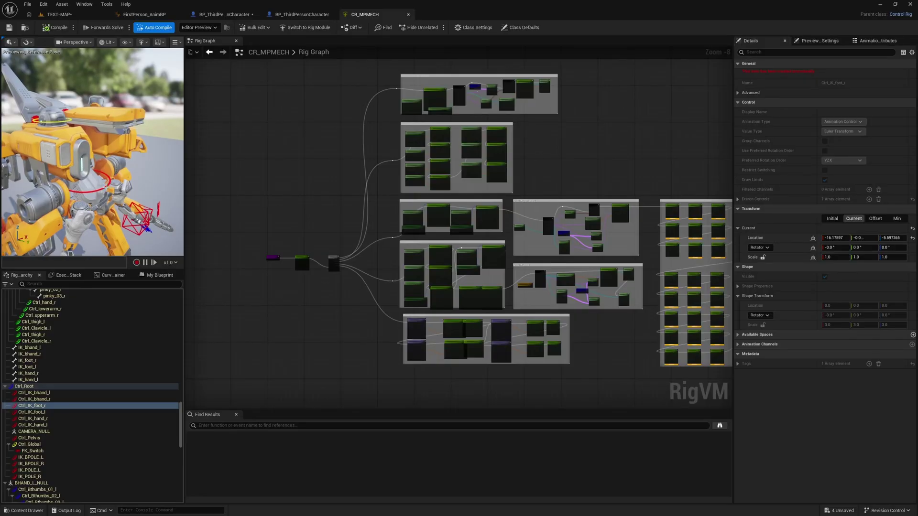
pyautogui.click(106, 187)
pyautogui.moveTo(107, 187); pyautogui.dragTo(118, 193, button='right')
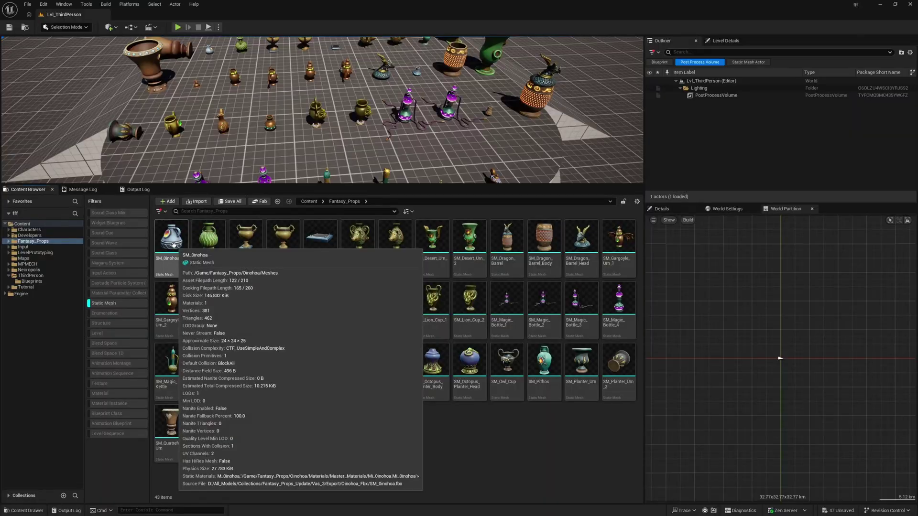
# Step: Open the SM_Oinohoa static mesh from the Fantasy_Props folder and inspect the jug up close from several sides
pyautogui.doubleClick(170, 240)
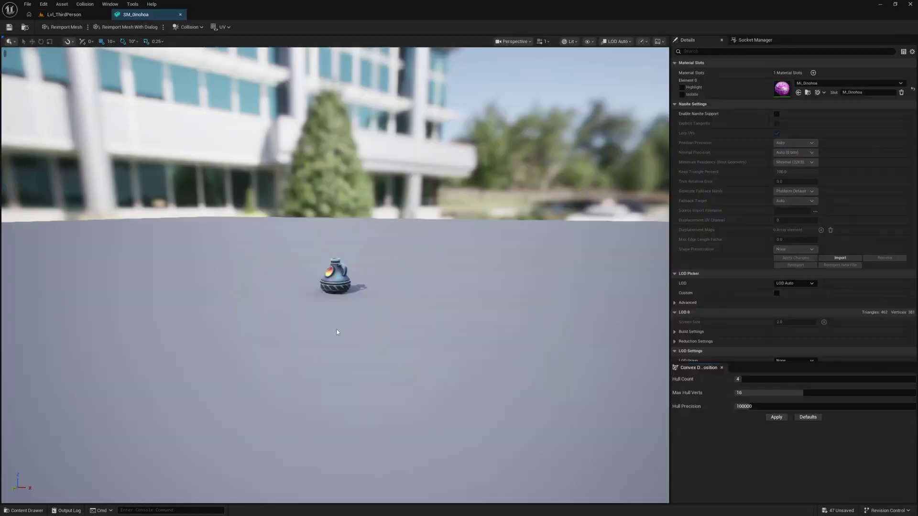
pyautogui.press('f')
pyautogui.keyDown('alt'); pyautogui.moveTo(337, 302); pyautogui.dragTo(607, 316); pyautogui.keyUp('alt')
pyautogui.moveTo(249, 300); pyautogui.dragTo(268, 234)
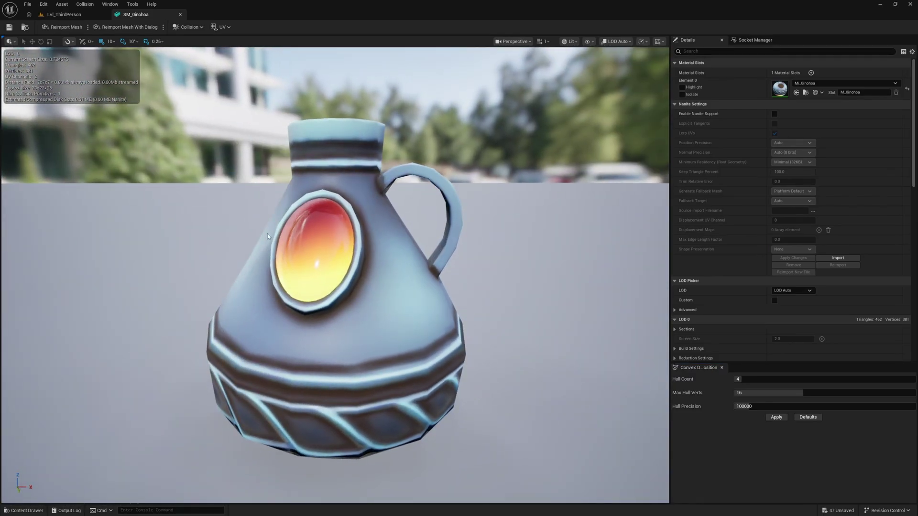
# Step: Open the SM_Amphora static mesh from the Fantasy_Props folder and inspect it up close from several sides
pyautogui.click(76, 14)
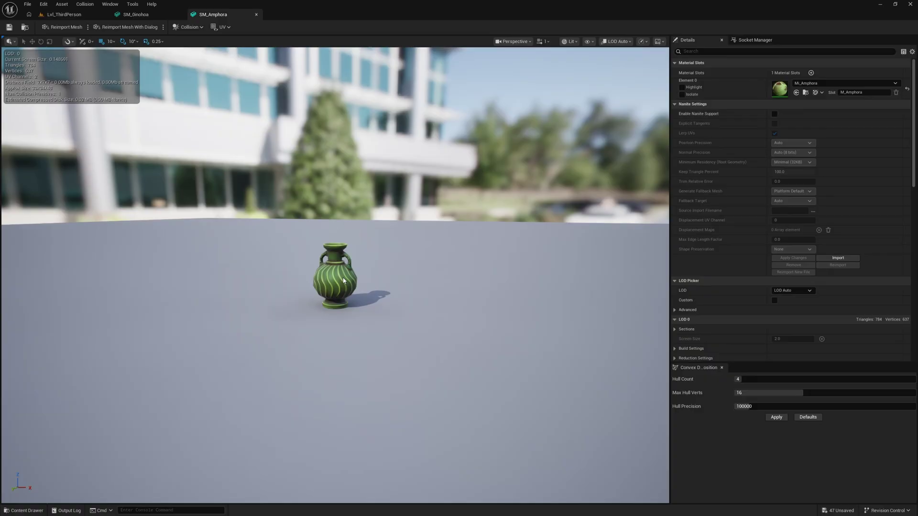
pyautogui.scroll(6, 343, 281)
pyautogui.moveTo(342, 281); pyautogui.dragTo(588, 274)
pyautogui.moveTo(440, 282); pyautogui.dragTo(473, 283)
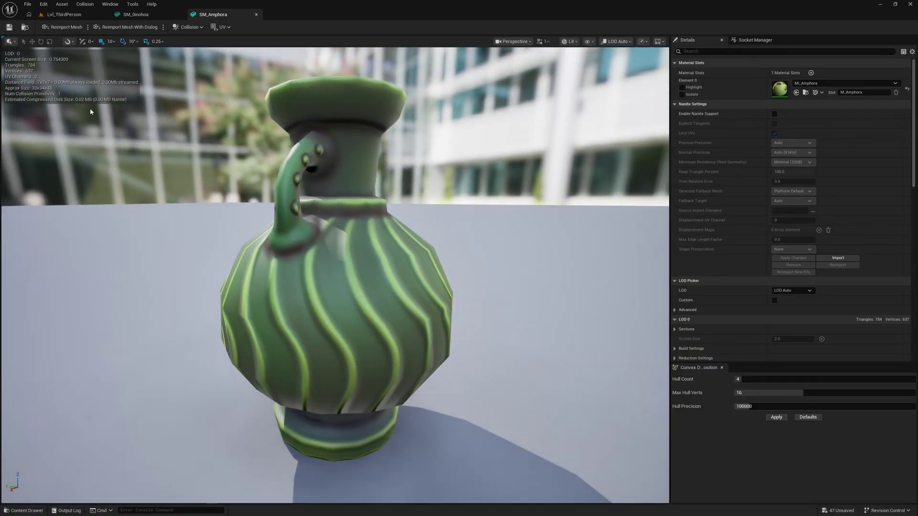
# Step: Open the SM_Ancient_Urn_1 static mesh and inspect the urn and its square base all around
pyautogui.click(61, 14)
pyautogui.click(240, 244)
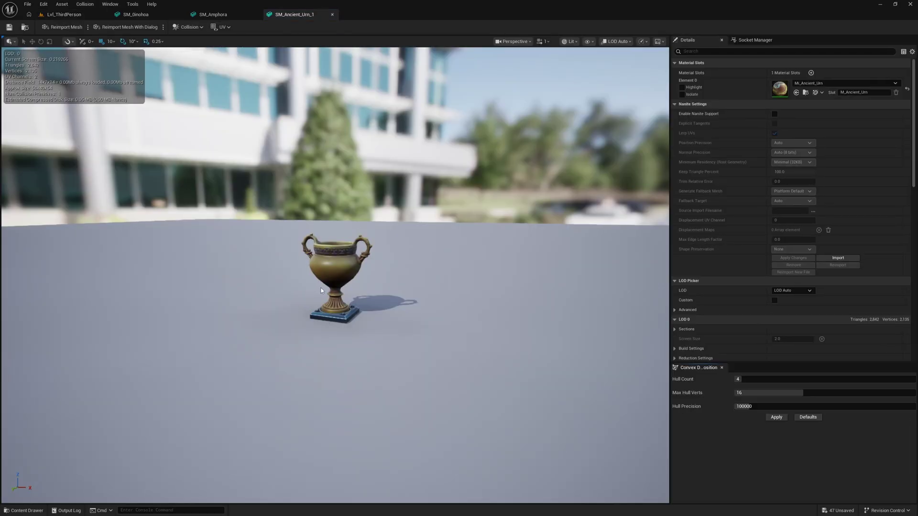
pyautogui.scroll(6, 338, 287)
pyautogui.moveTo(338, 286); pyautogui.dragTo(805, 272)
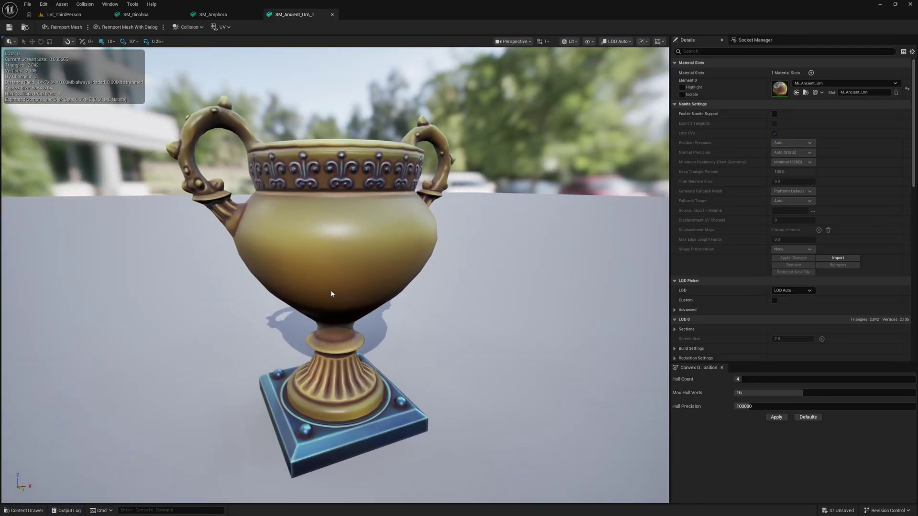
# Step: Open the SM_Ancient_Urn_2 static mesh and inspect the urn's handles, rim and foot all around
pyautogui.click(73, 13)
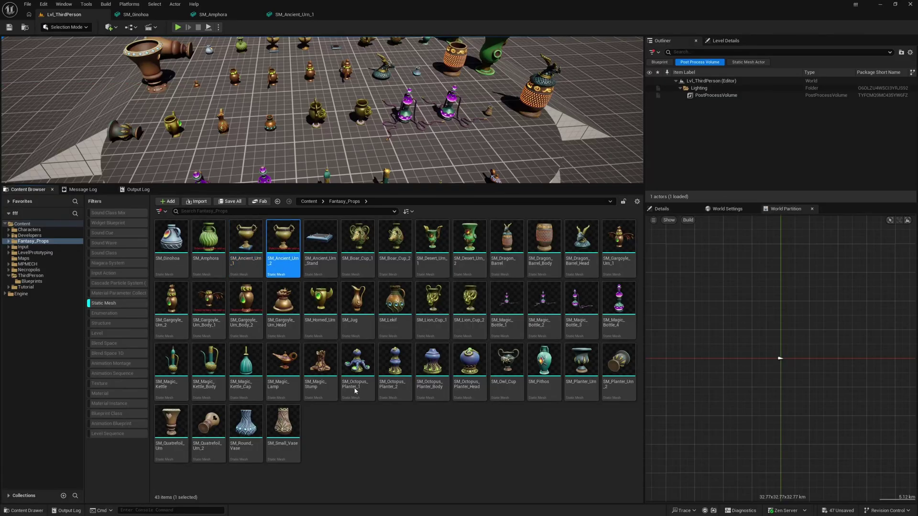
pyautogui.press('Return')
pyautogui.scroll(8, 340, 311)
pyautogui.moveTo(340, 311); pyautogui.dragTo(672, 287)
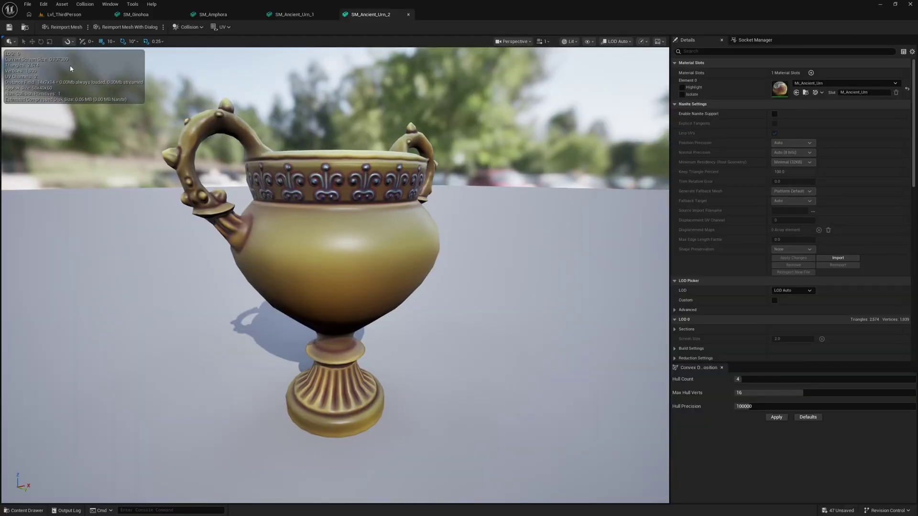
# Step: Open the SM_Magic_Bottle_1 static mesh and inspect the glowing bottle and its hoses from several angles
pyautogui.click(70, 16)
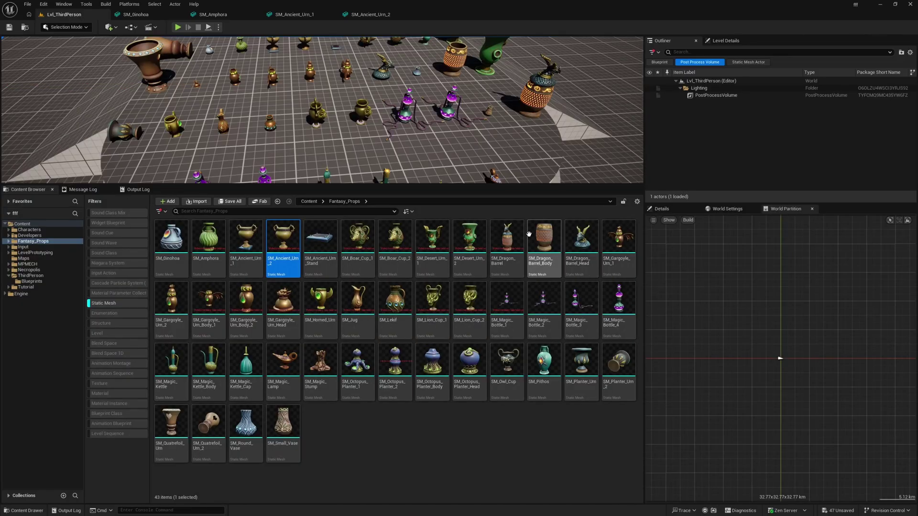
pyautogui.doubleClick(506, 300)
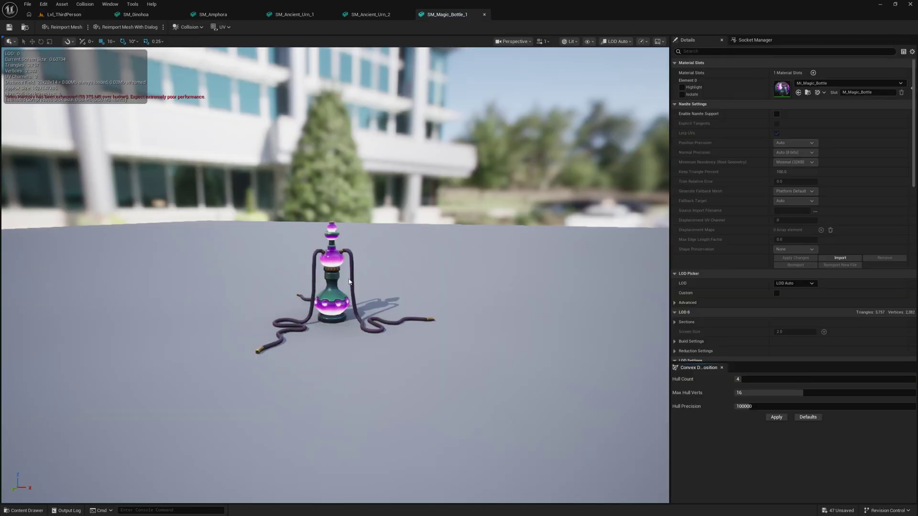
pyautogui.scroll(5, 348, 282)
pyautogui.moveTo(349, 282); pyautogui.dragTo(664, 284)
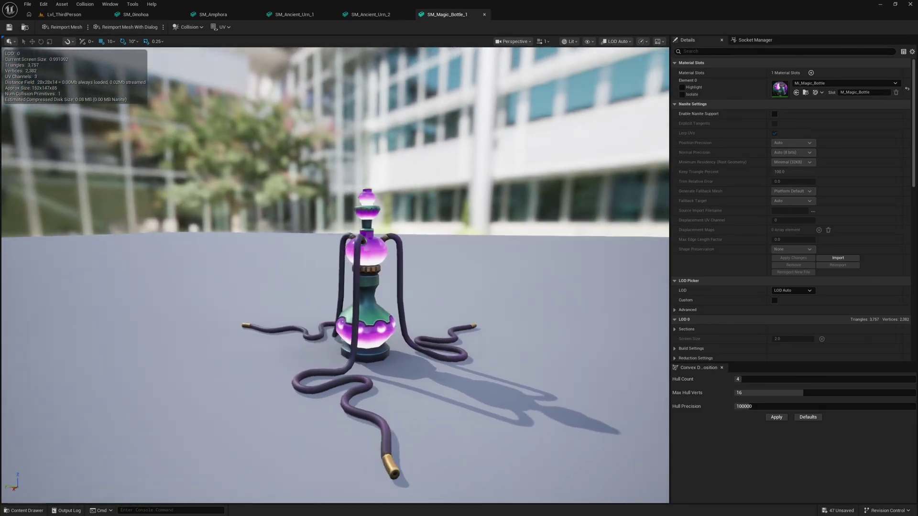
pyautogui.moveTo(215, 290); pyautogui.dragTo(266, 231)
# Step: Open the SM_Octopus_Planter_1 static mesh and inspect its tentacles and green orbs from several angles
pyautogui.click(63, 15)
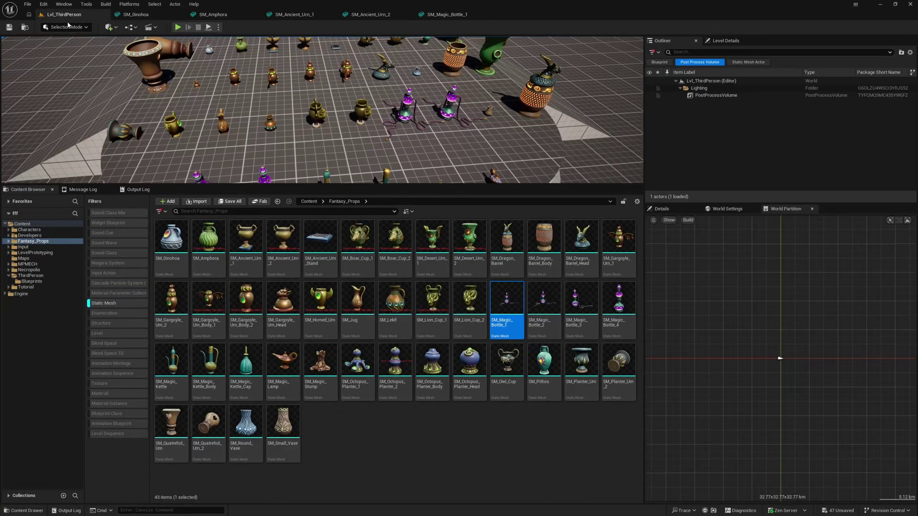
pyautogui.click(366, 373)
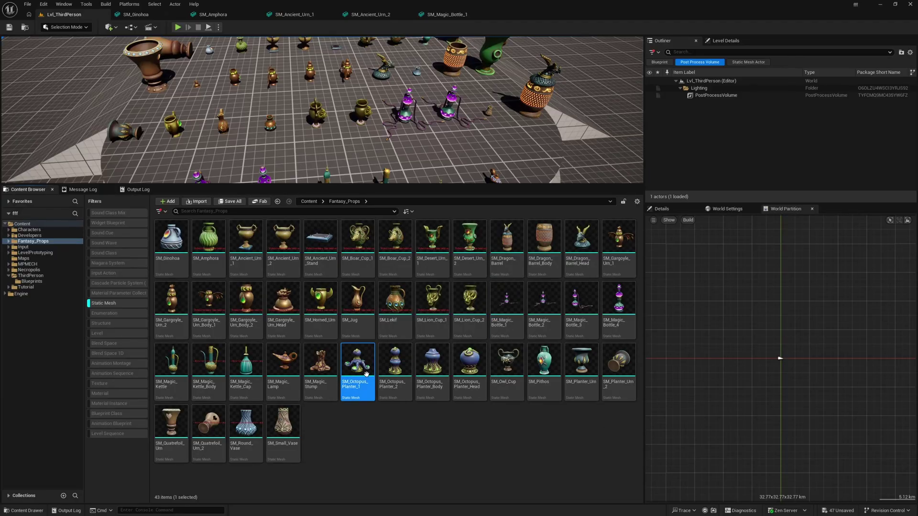
pyautogui.doubleClick(363, 394)
pyautogui.scroll(4, 344, 302)
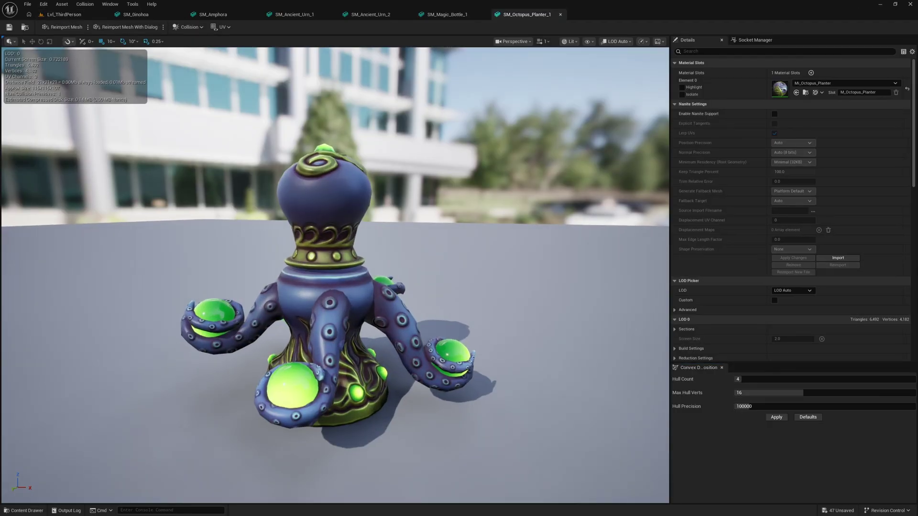
pyautogui.moveTo(343, 301); pyautogui.dragTo(664, 356)
pyautogui.moveTo(227, 329); pyautogui.dragTo(183, 109)
# Step: Open the SM_Round_Vase static mesh, inspect it up close from several sides, and return to the Lvl_ThirdPerson level
pyautogui.click(64, 15)
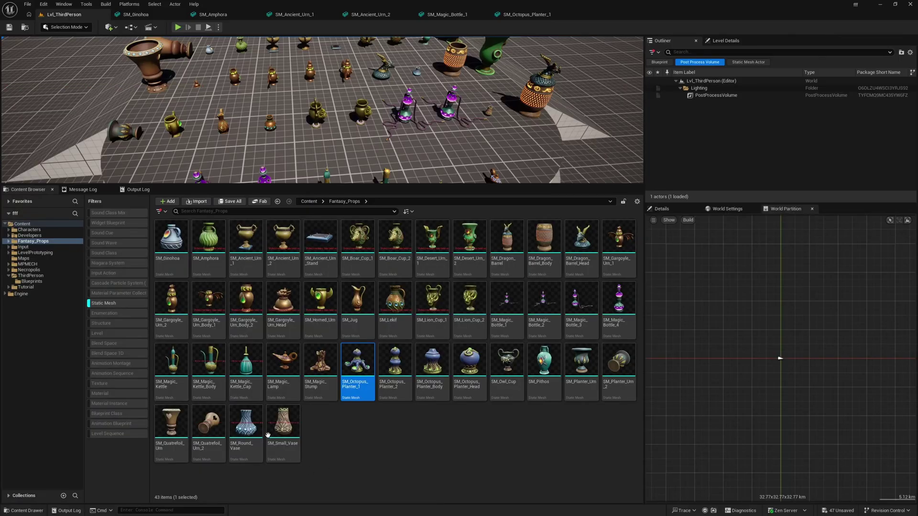
pyautogui.click(239, 433)
pyautogui.press('Return')
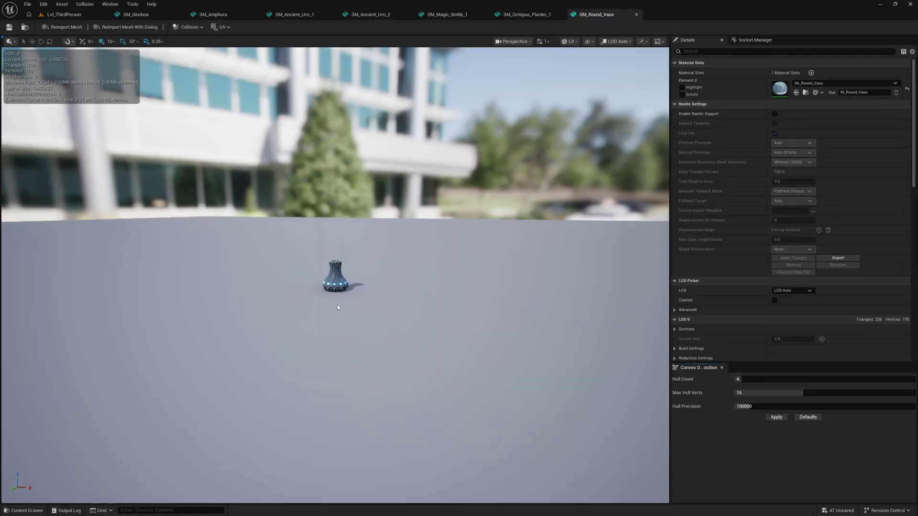
pyautogui.moveTo(335, 268); pyautogui.dragTo(497, 259)
pyautogui.moveTo(333, 323); pyautogui.dragTo(323, 323)
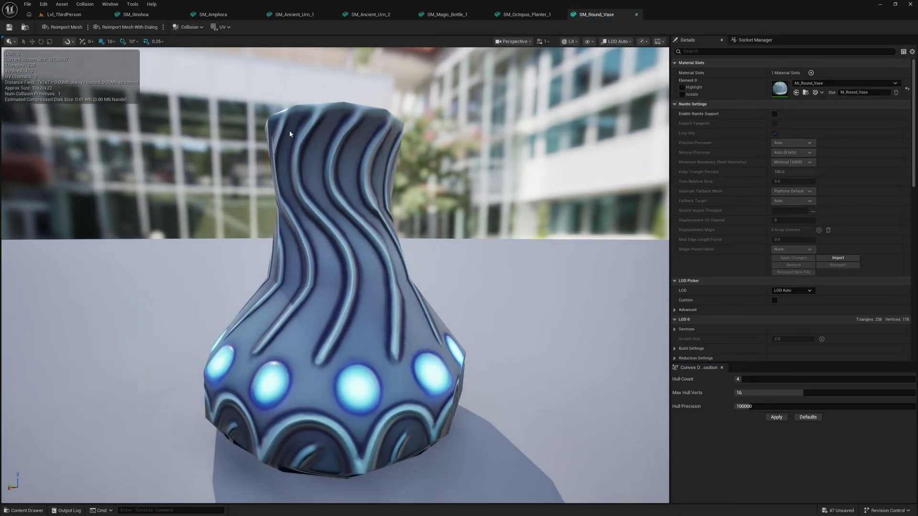
pyautogui.click(67, 14)
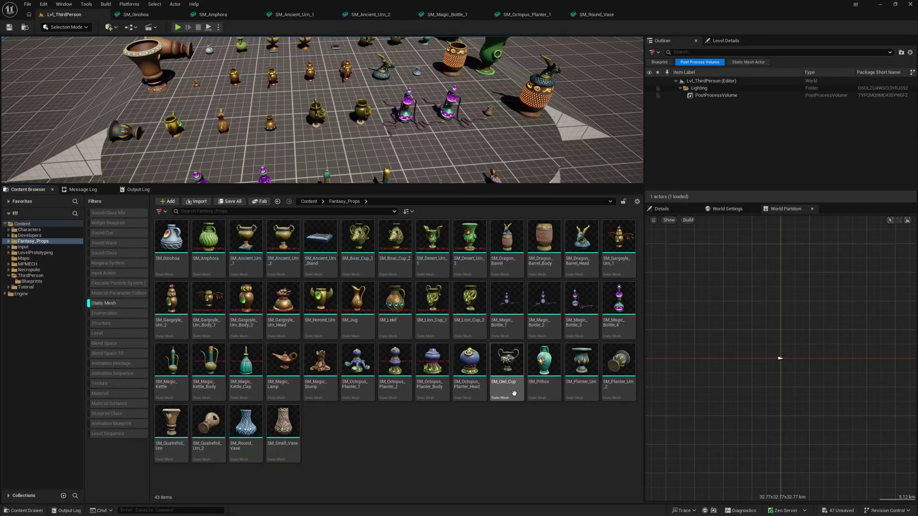